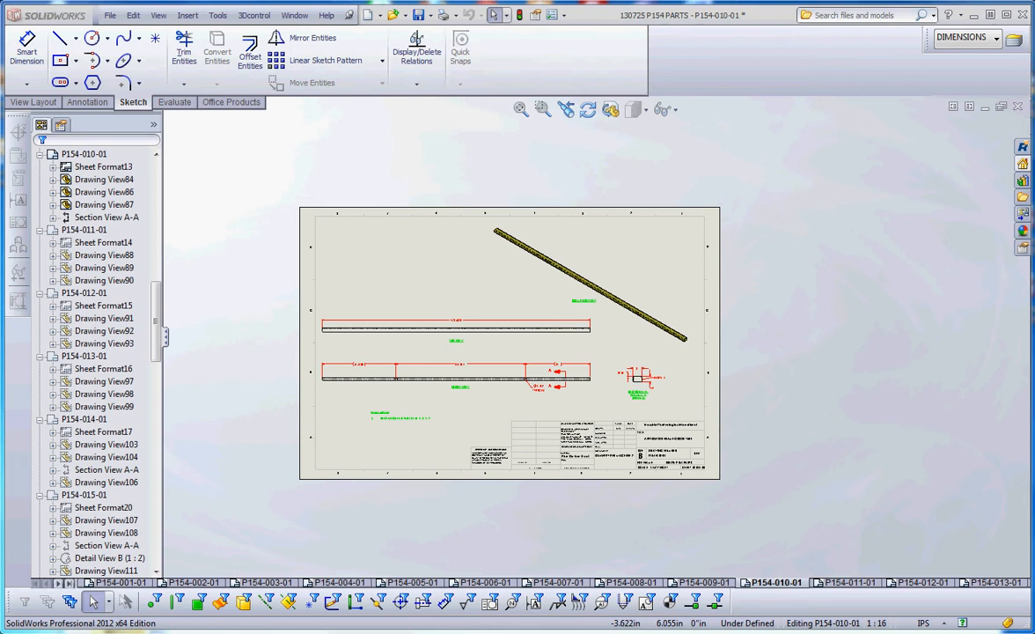
Step: Look through the files in the P154zip 7-17-13-2 model folder in Windows Explorer and return to SolidWorks
key("alt+Tab")
left_click_drag(490, 136, 436, 56)
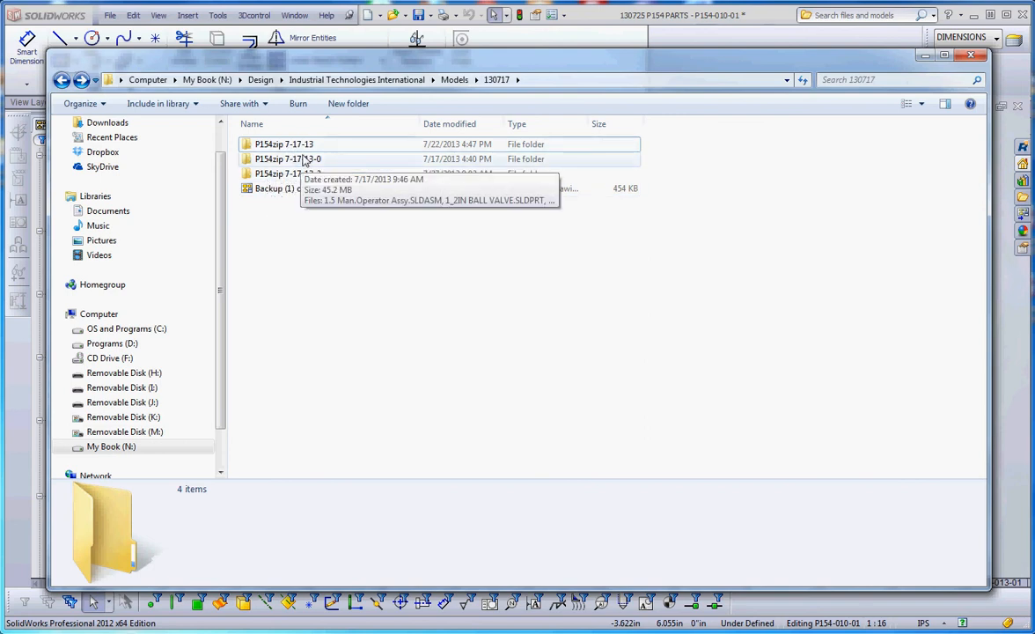
left_click(273, 175)
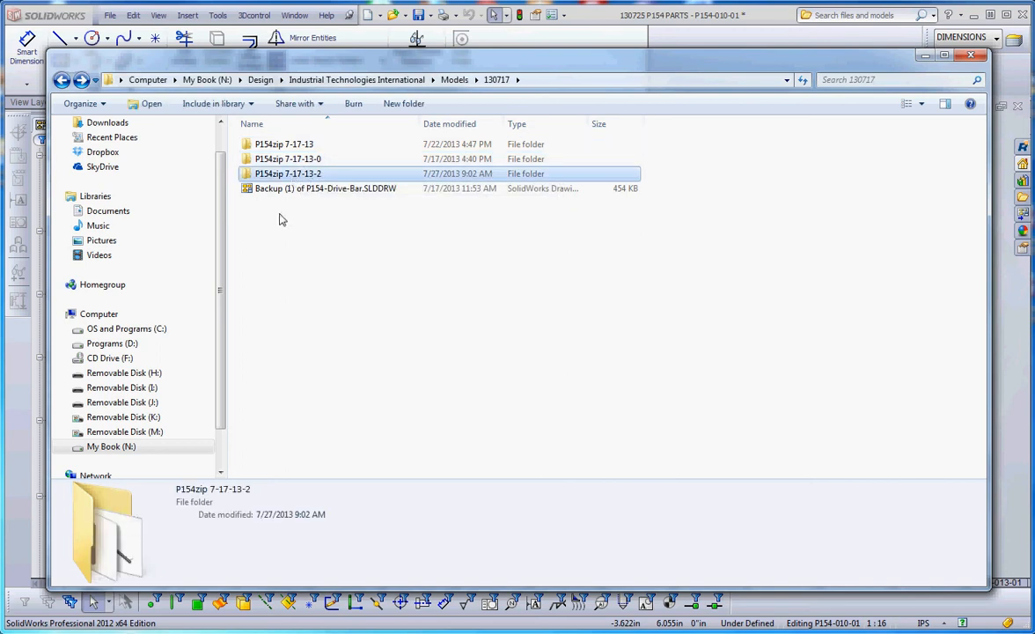
double_click(282, 175)
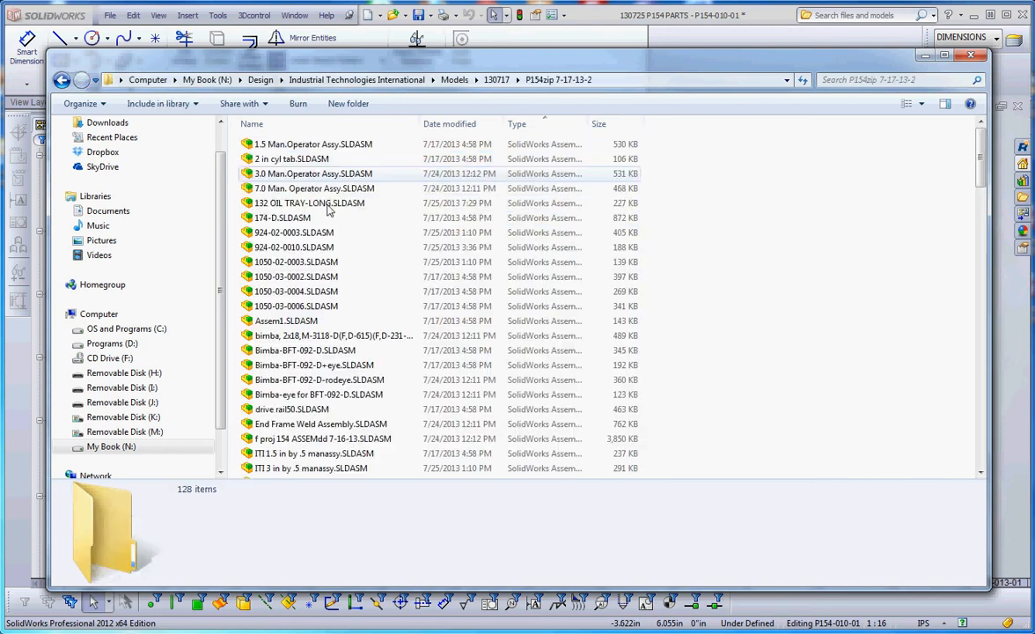
scroll(342, 356, "down", 12)
scroll(345, 357, "up", 12)
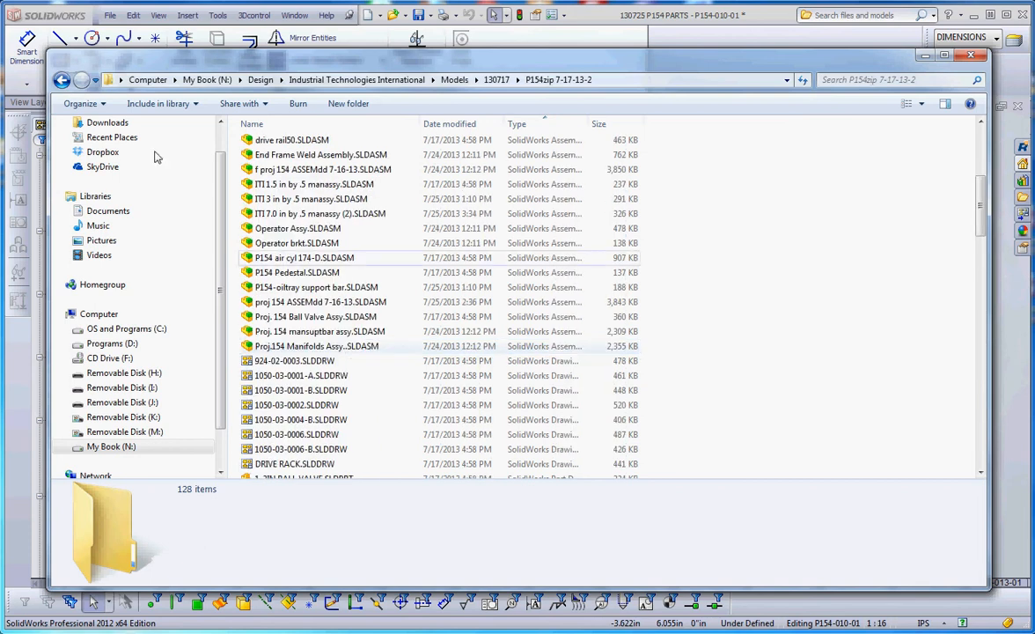
left_click(61, 79)
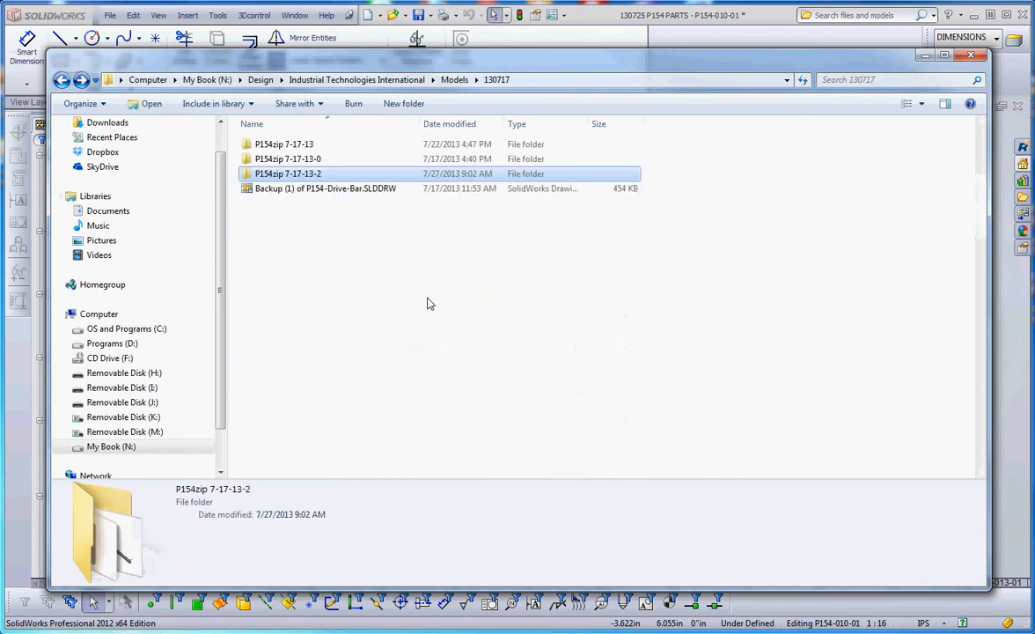
left_click(377, 301)
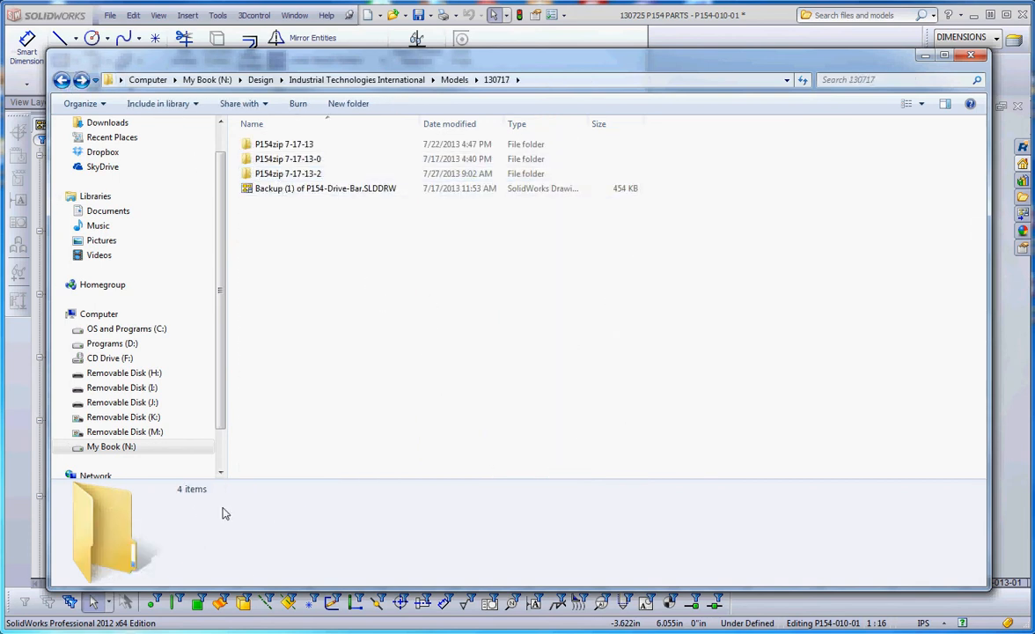
left_click(250, 622)
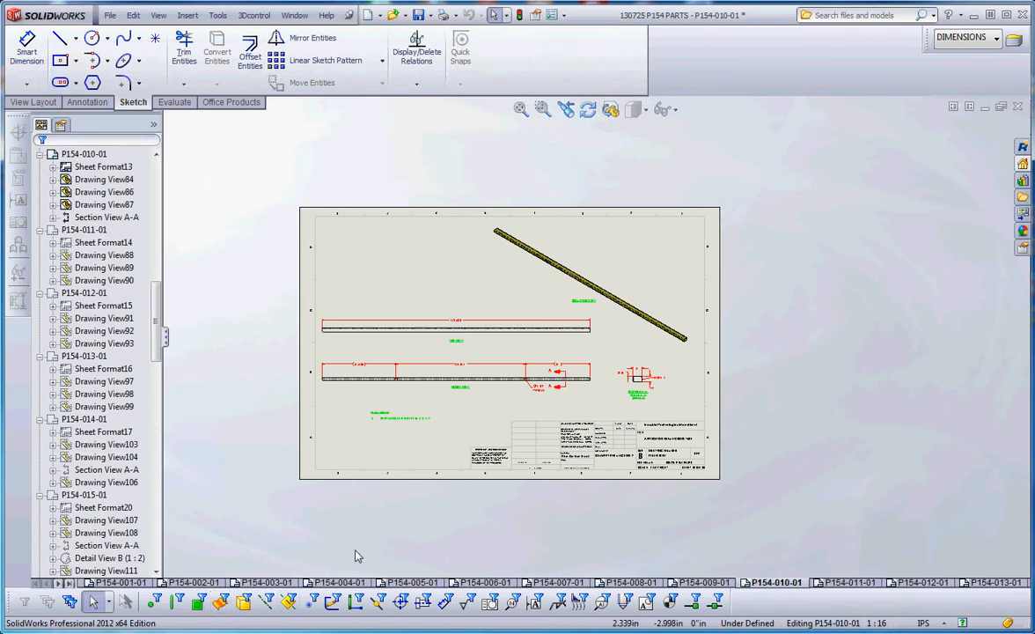
Step: Switch to the proj 154 ASSEMdd 7-16-13 assembly and examine the manifold support bar area
key("ctrl+Tab")
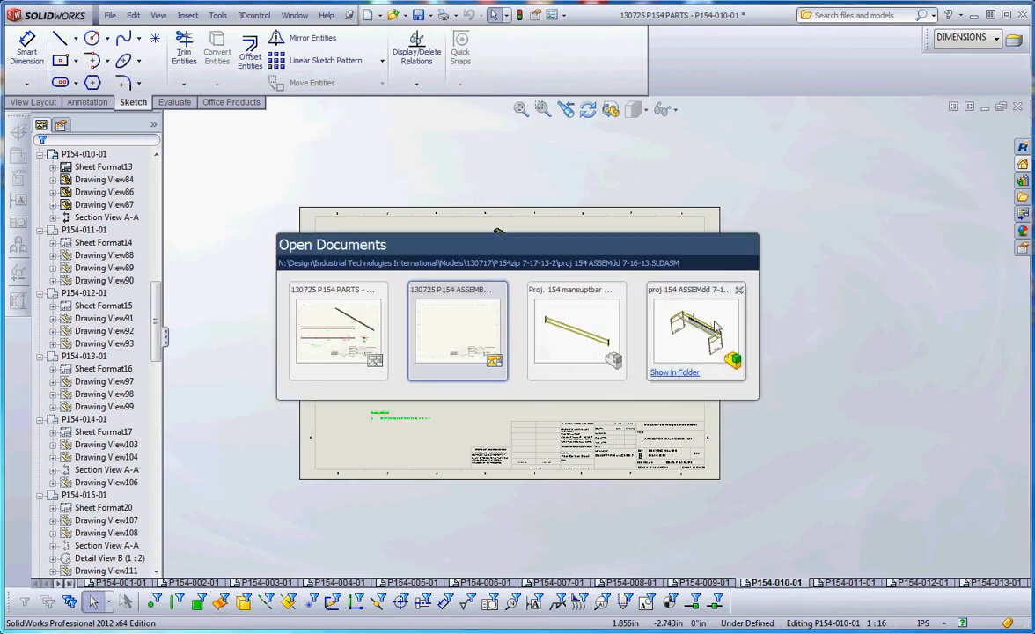
left_click(687, 339)
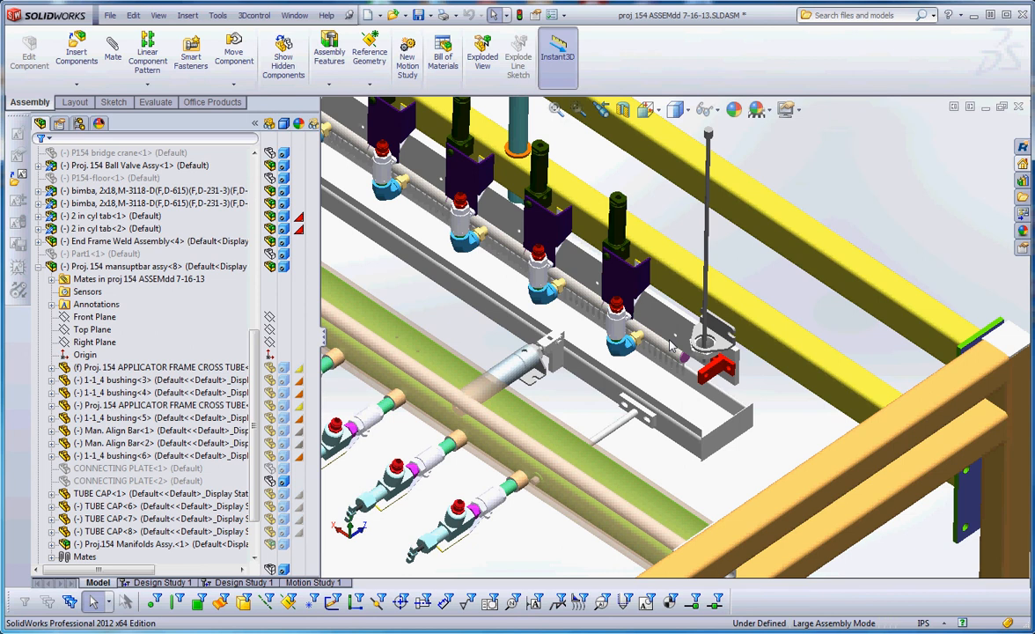
scroll(673, 344, "up", 6)
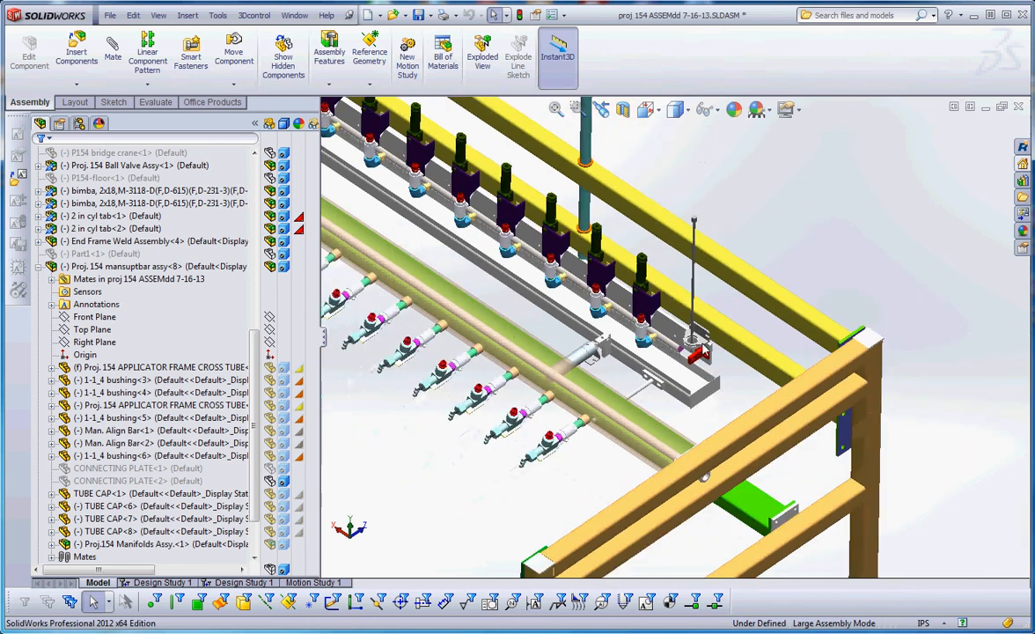
scroll(624, 276, "up", 2)
scroll(574, 268, "down", 6)
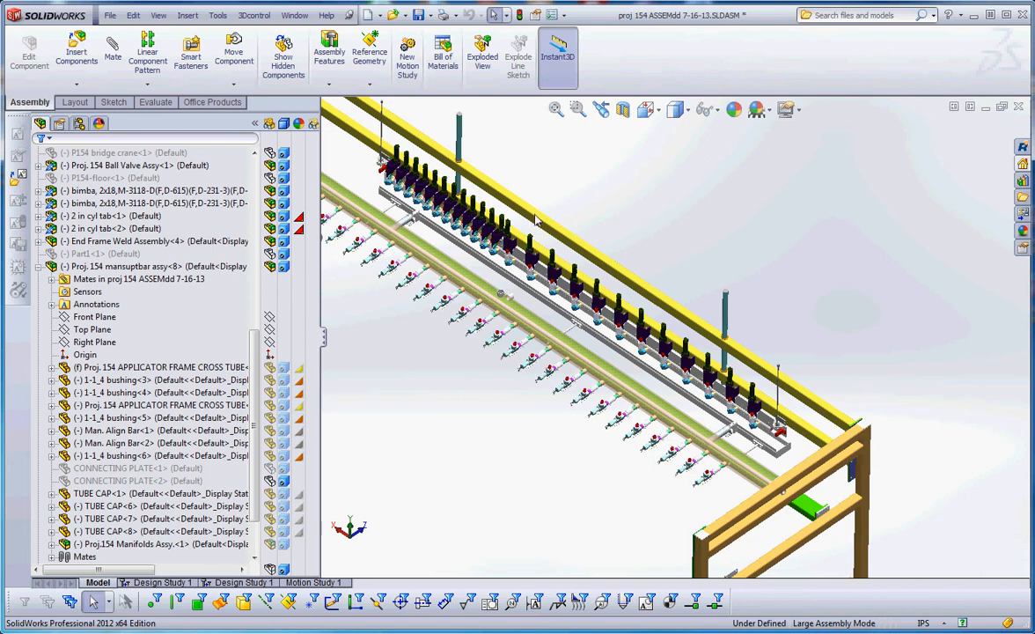
scroll(490, 205, "down", 4)
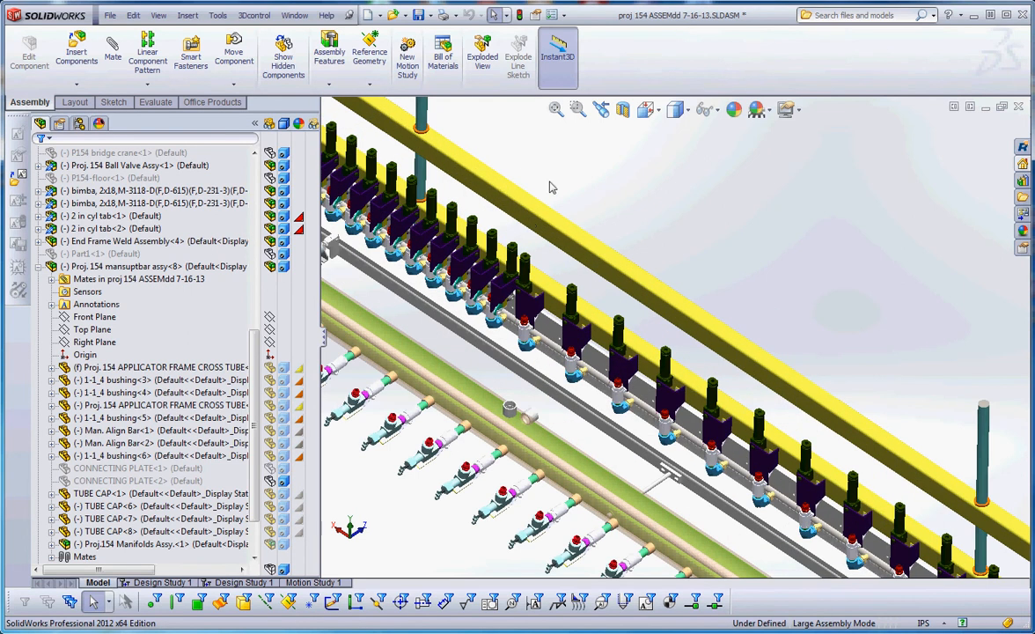
Step: Open the Proj. 154 mansuptbar assy subassembly in its own window
left_click(530, 202)
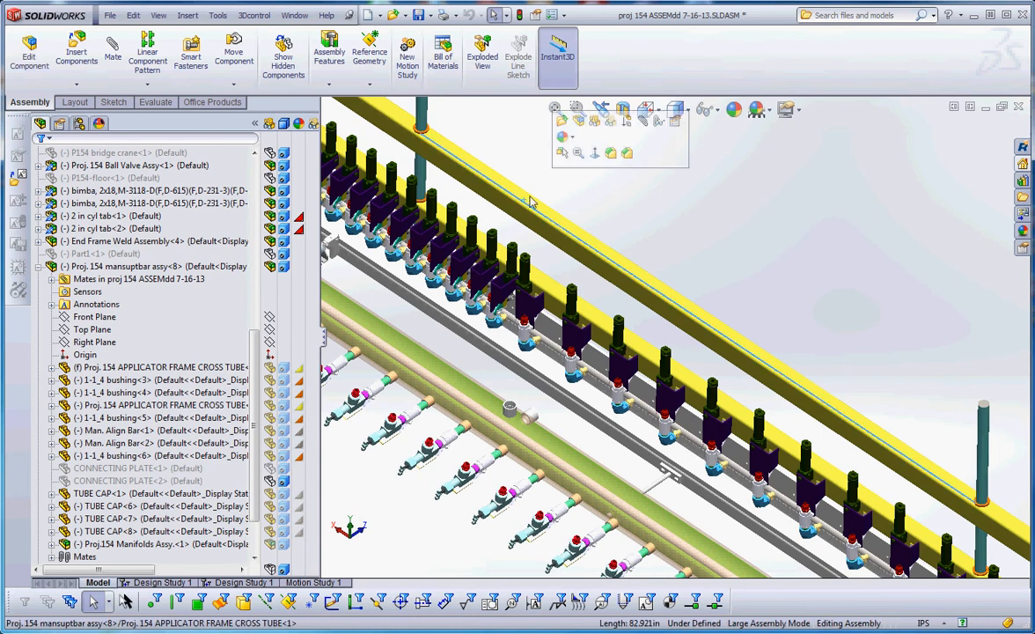
left_click(490, 190)
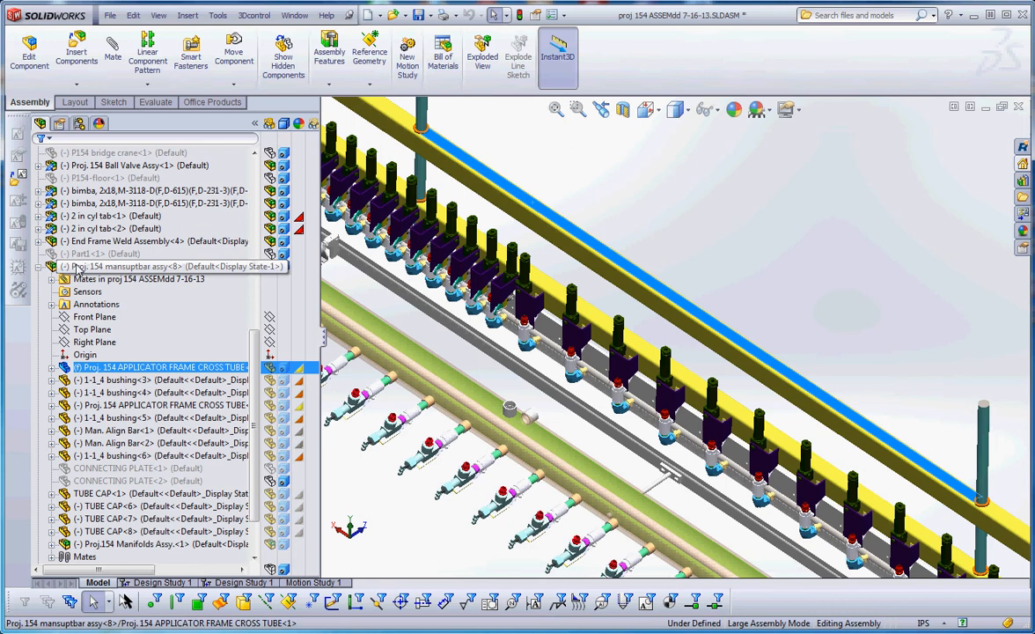
left_click(77, 267)
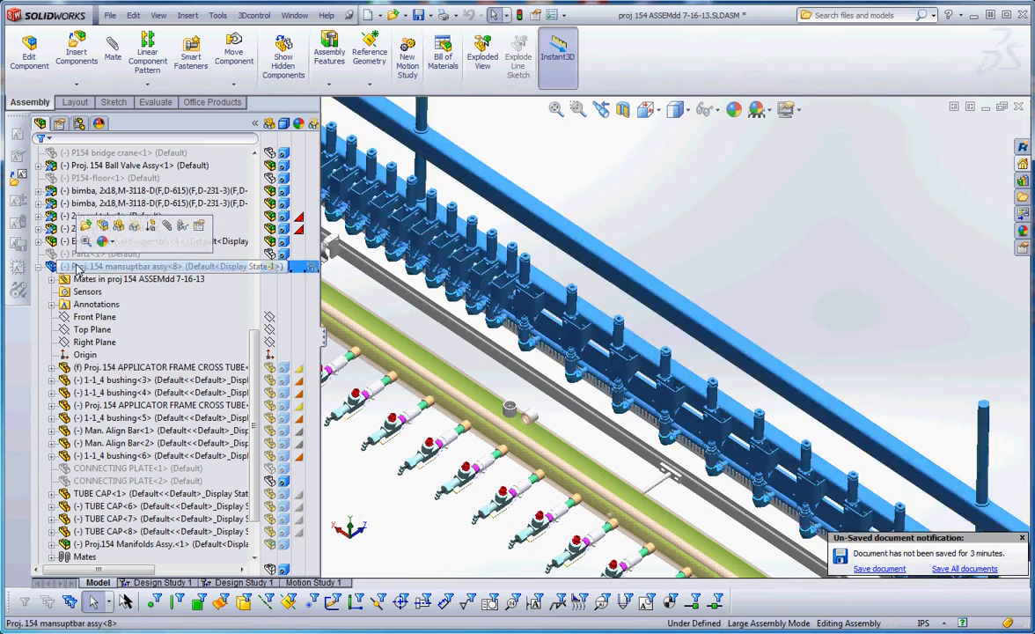
scroll(840, 451, "down", 3)
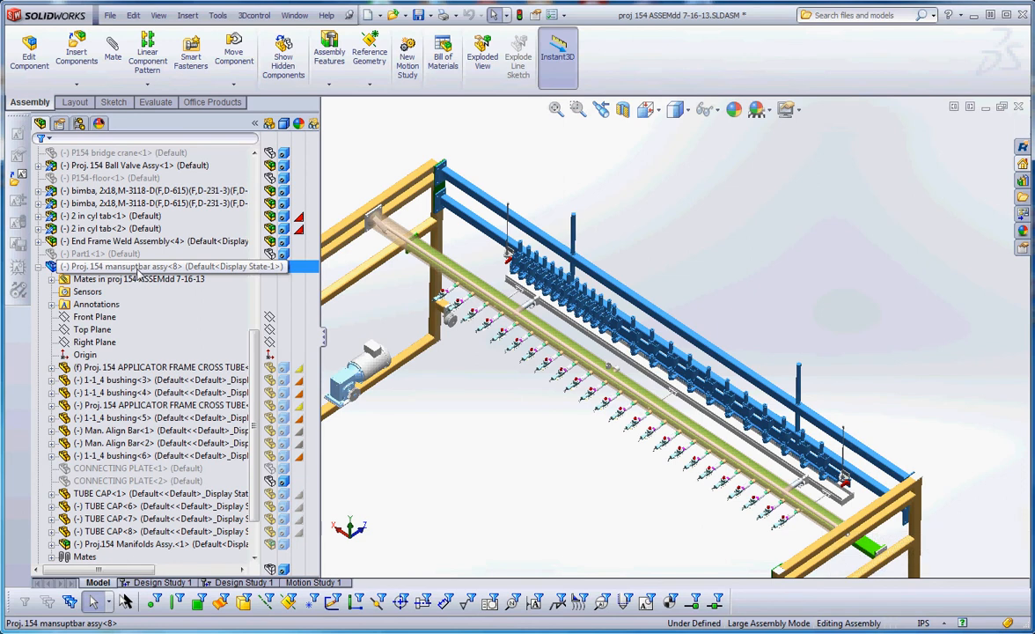
right_click(137, 271)
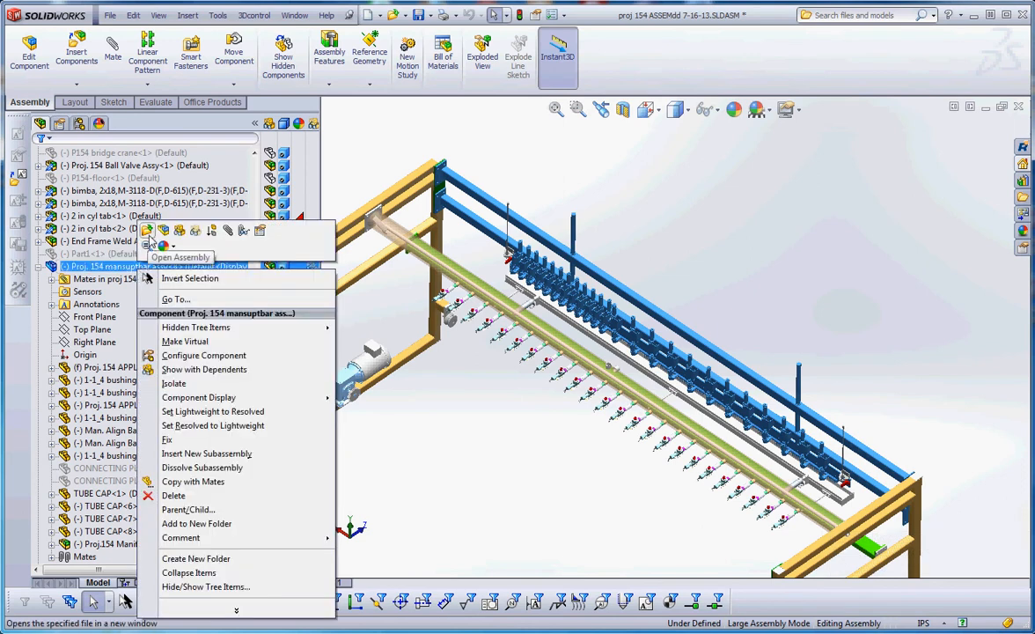
left_click(147, 233)
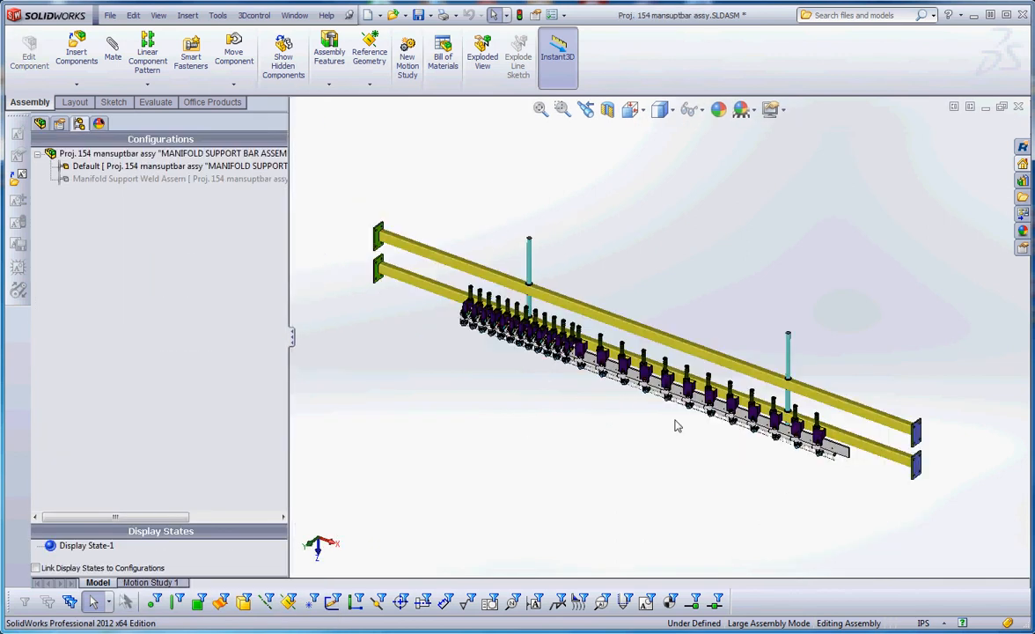
Step: Examine the manifold support bar assembly and activate its Manifold Support Weld Assem configuration
middle_click_drag(653, 456, 675, 435)
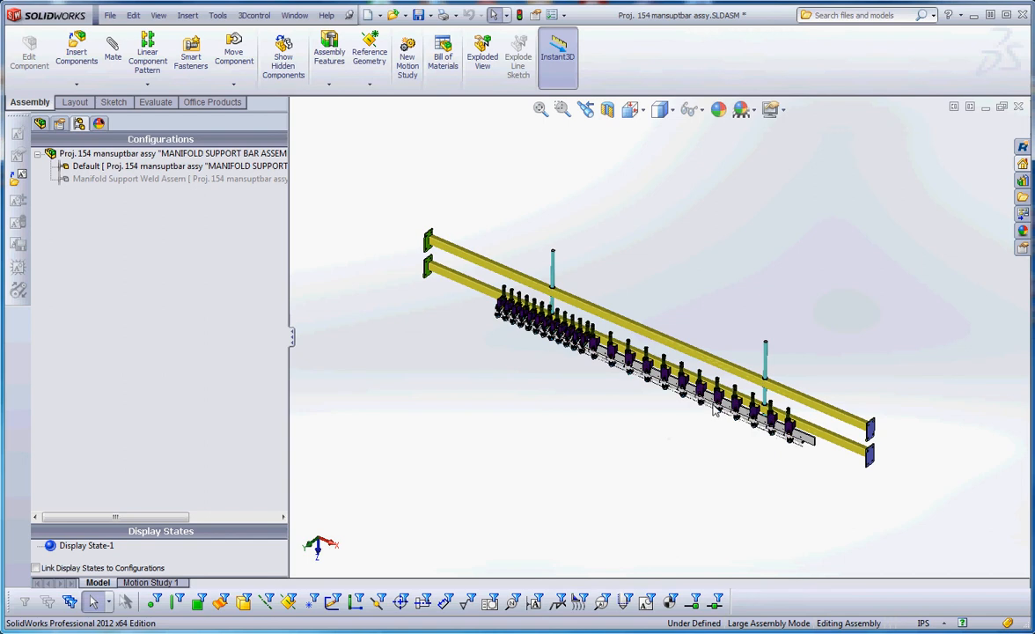
scroll(674, 435, "down", 3)
scroll(694, 385, "down", 1)
scroll(546, 323, "up", 2)
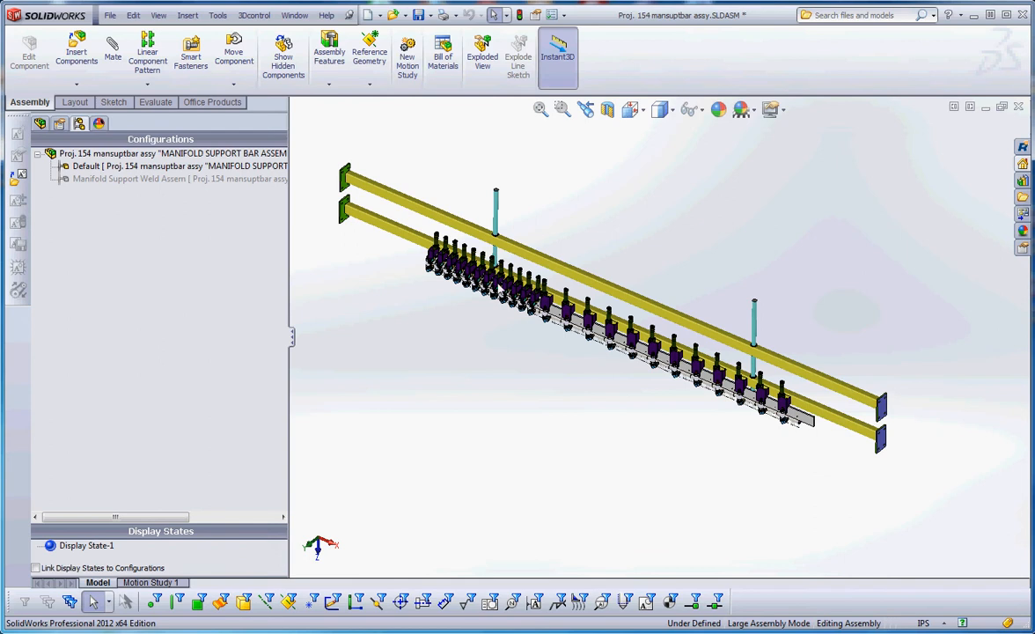
double_click(156, 180)
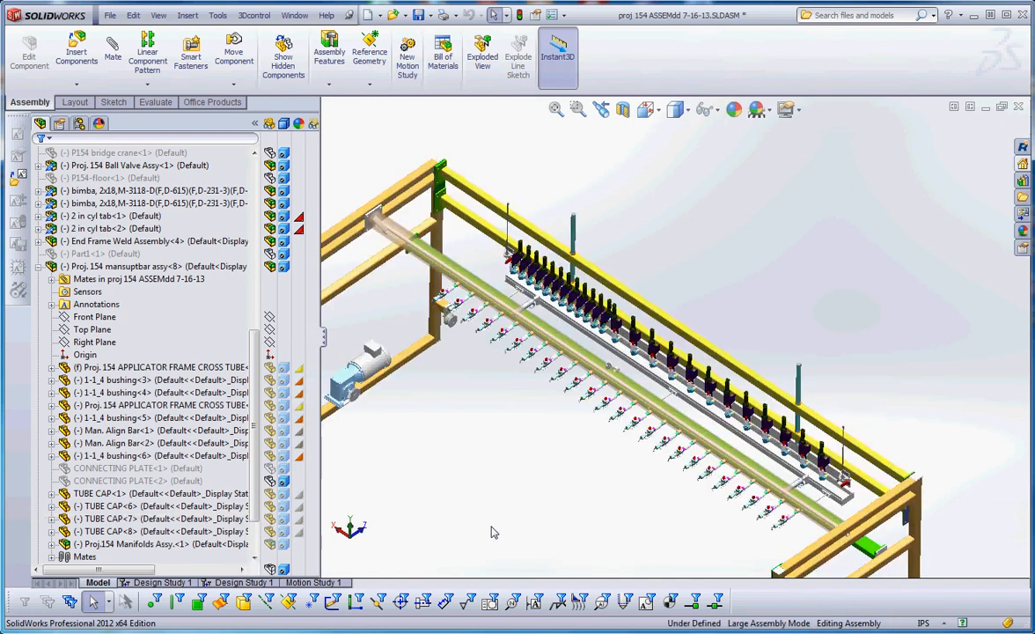
Step: On the 154A007 Oil Tray weld(2) sheet of 130725 P154 ASSEMBLIES, insert a base view of Proj. 154 mansuptbar assy plus top, side and isometric projections
key("ctrl+Tab")
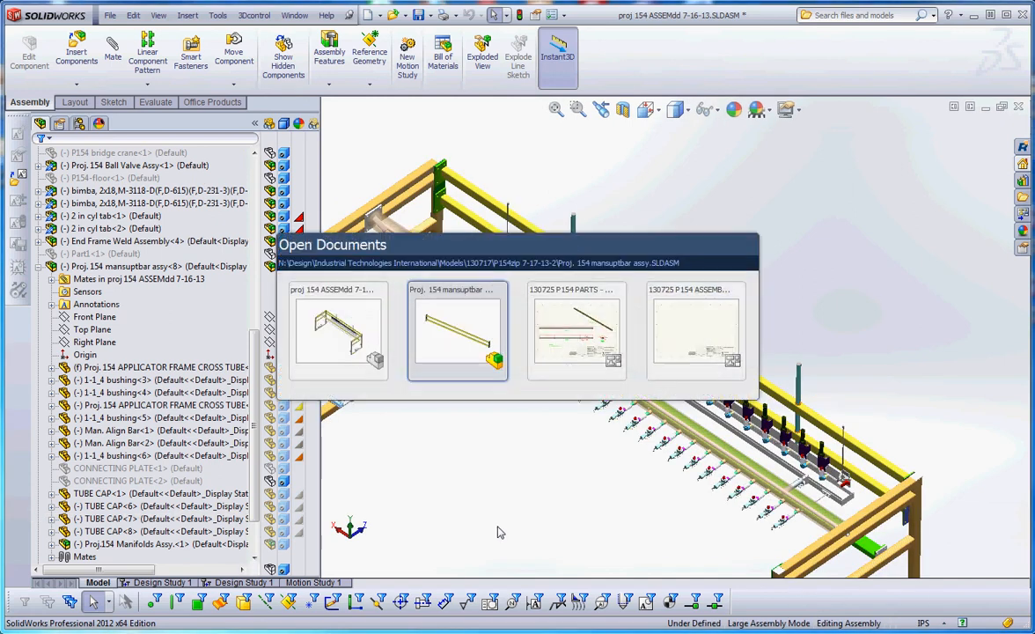
left_click(704, 345)
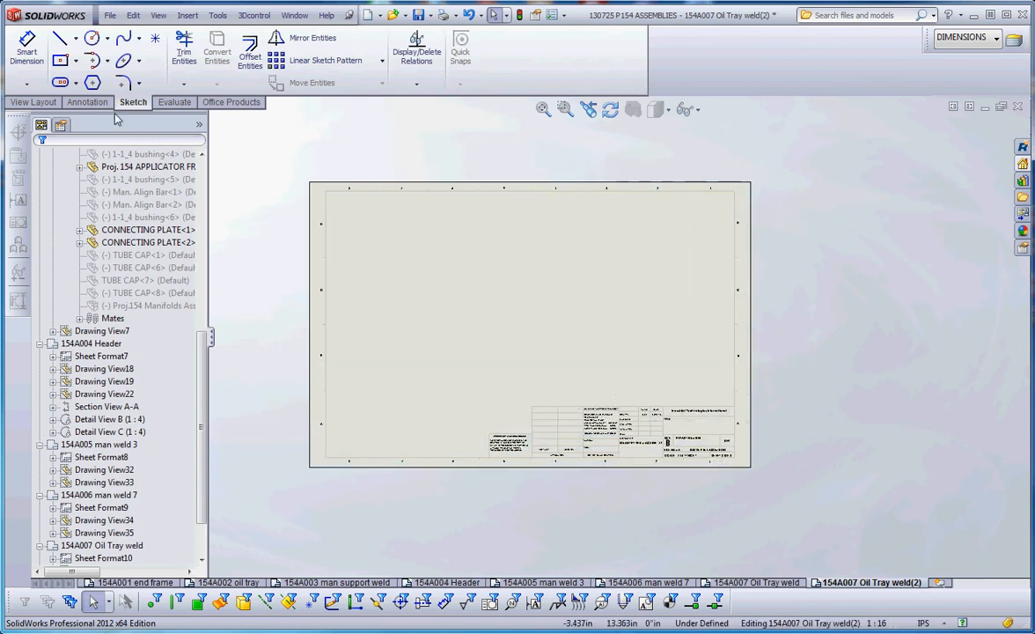
left_click(32, 102)
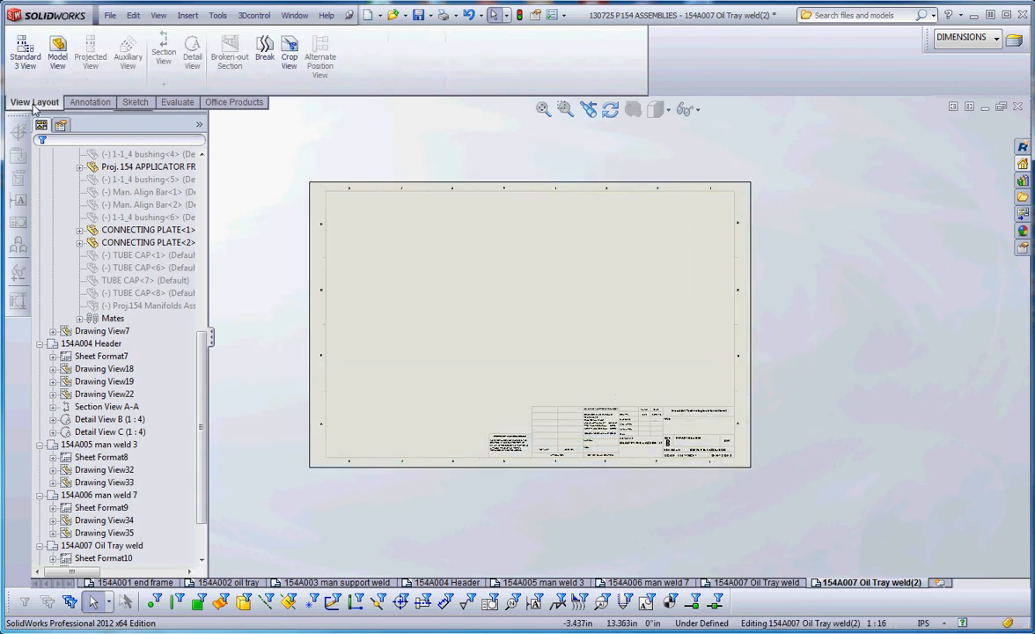
left_click(57, 58)
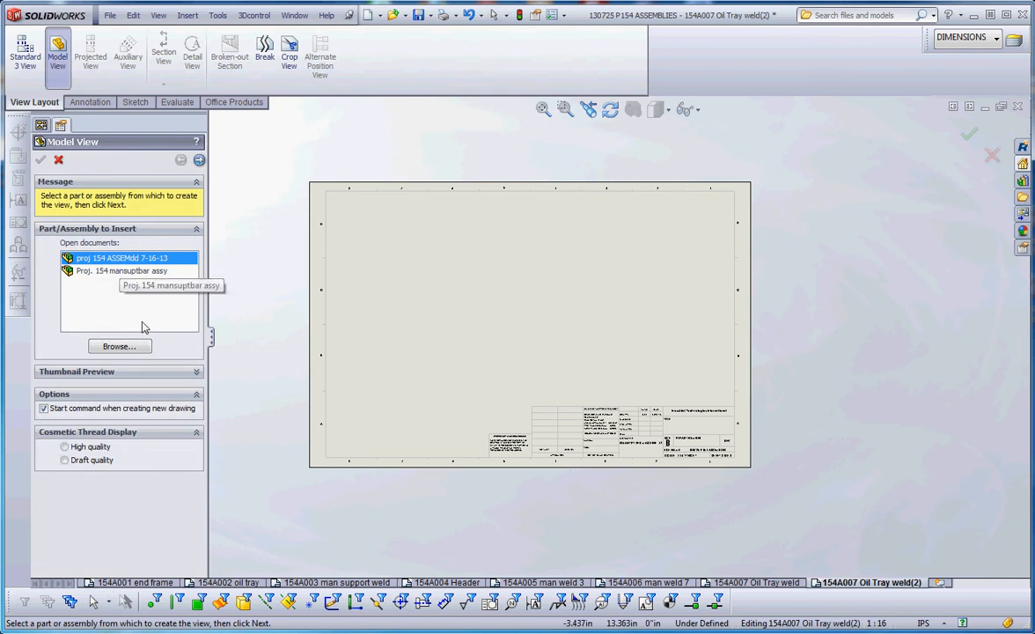
left_click(114, 271)
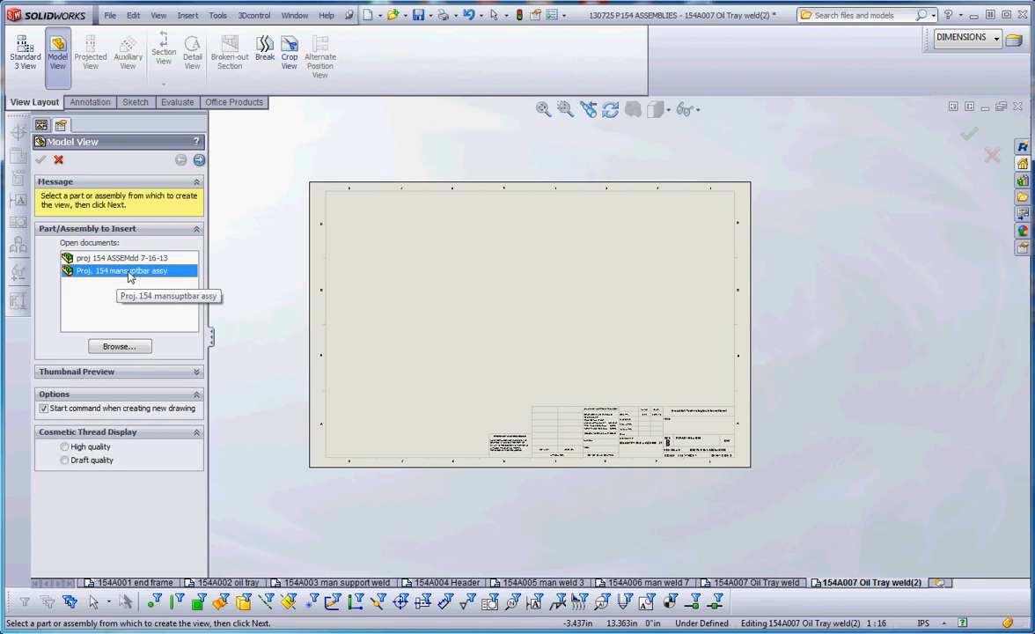
left_click(200, 160)
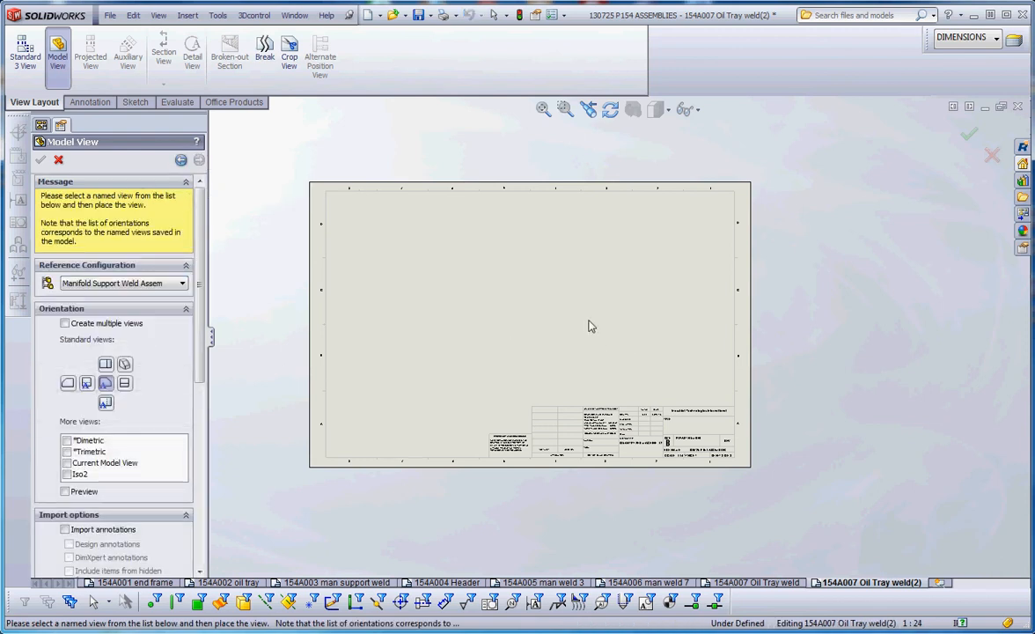
left_click(490, 343)
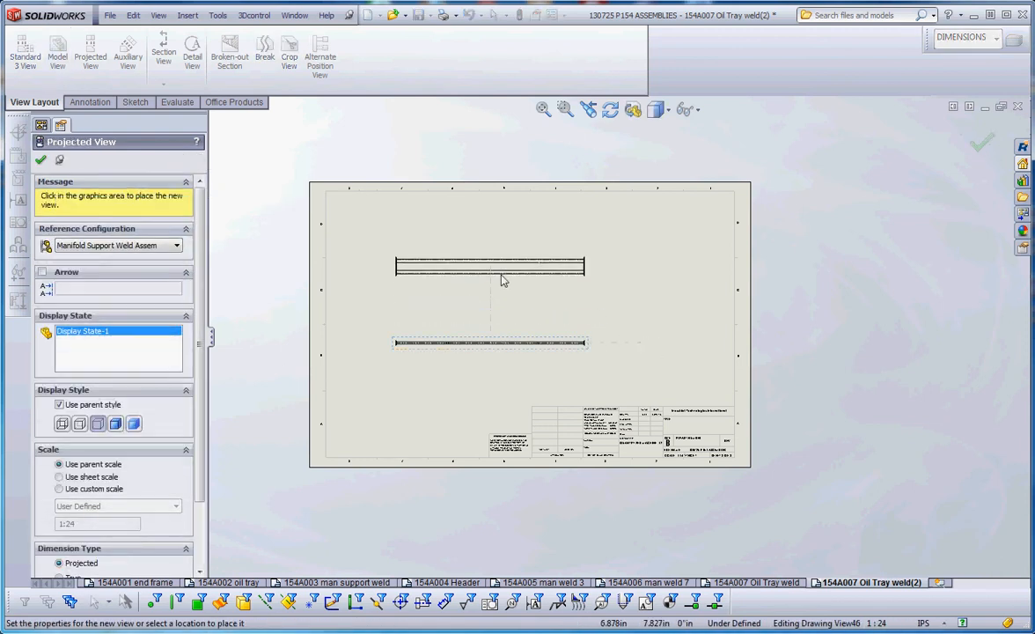
left_click(652, 344)
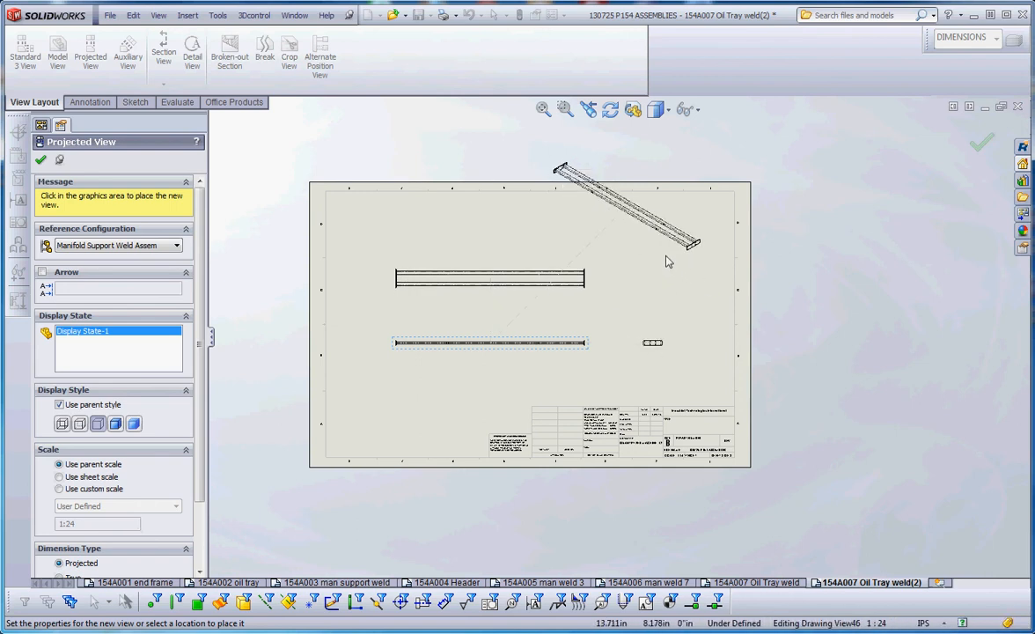
left_click(667, 261)
Step: Rearrange the views so the isometric lies inside the sheet border and the base and top views sit further left with more space between them
mouse_move(670, 259)
left_mouse_down()
mouse_move(691, 322)
mouse_move(675, 306)
left_mouse_up()
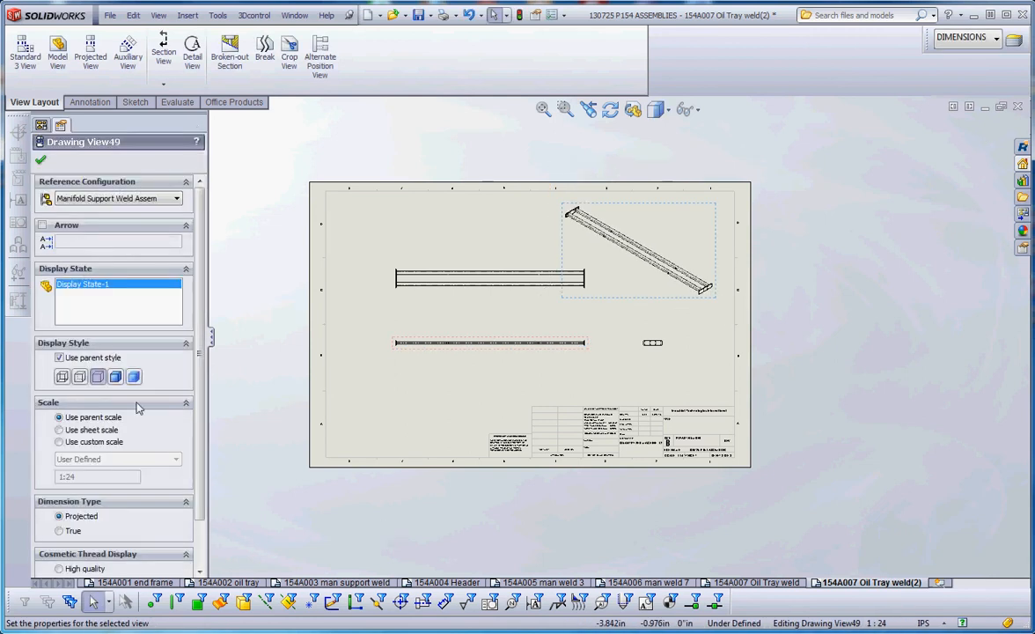
scroll(569, 299, "down", 2)
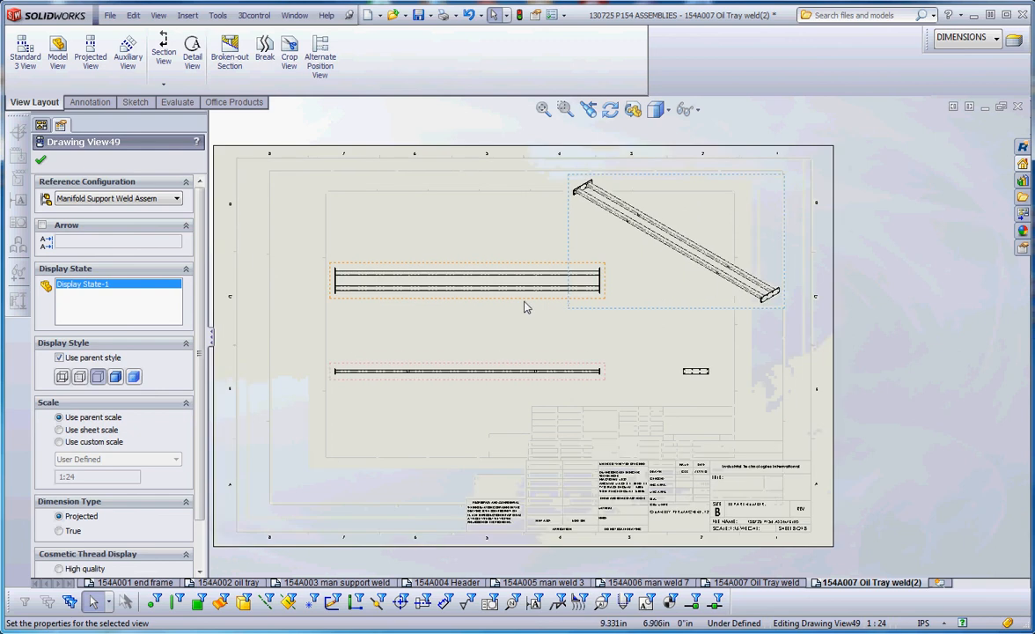
left_click_drag(441, 299, 440, 313)
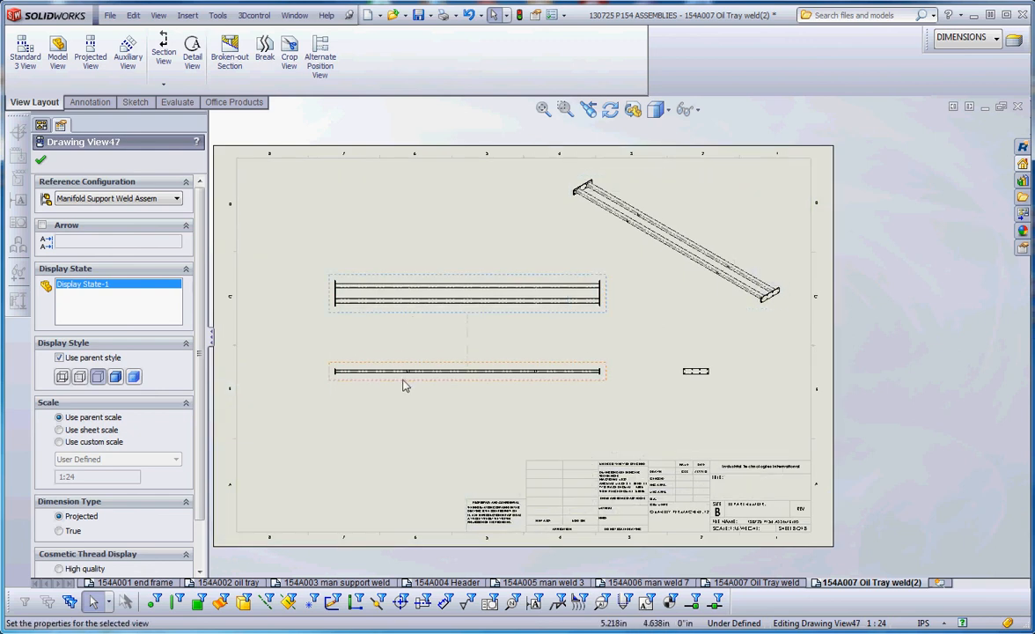
left_click_drag(401, 379, 336, 426)
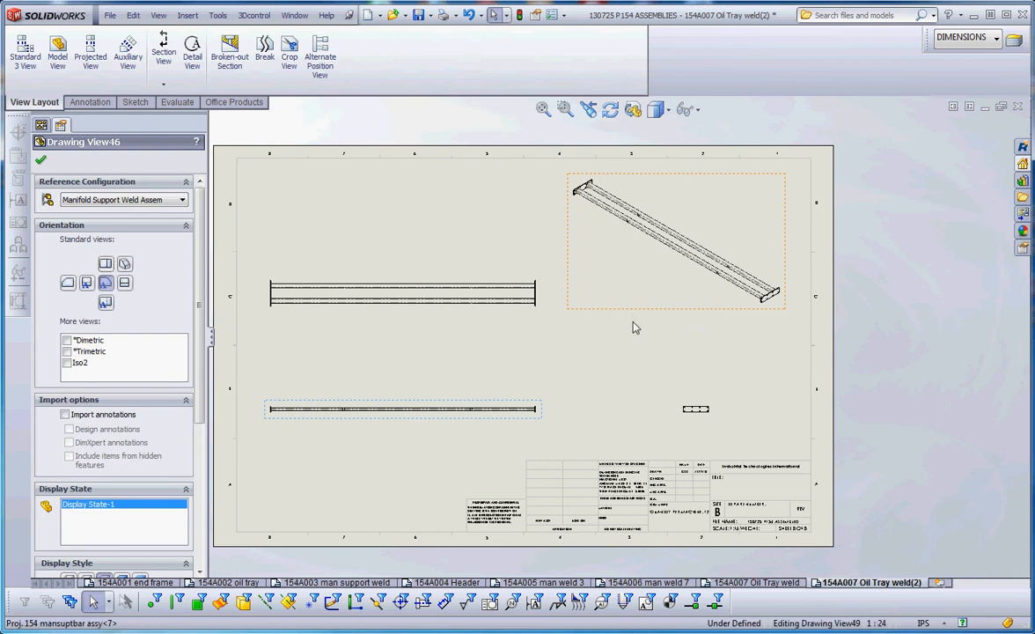
left_click_drag(633, 319, 637, 334)
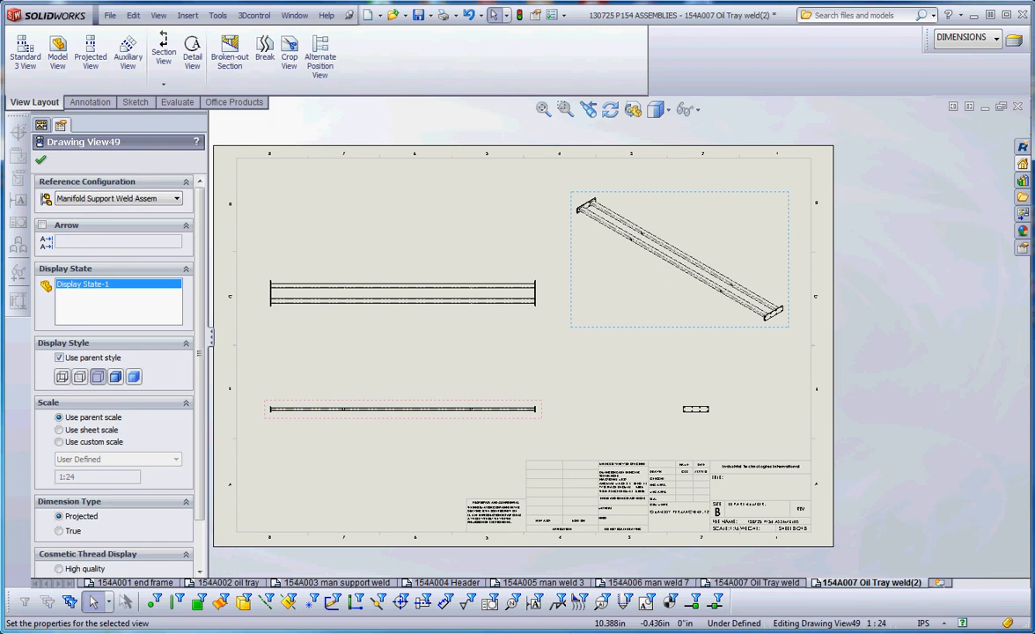
Step: Switch to Windows Explorer and open the 130725-Drawing-Pack-and-Go folder under Industrial Technologies International, Chron, out
left_click(198, 632)
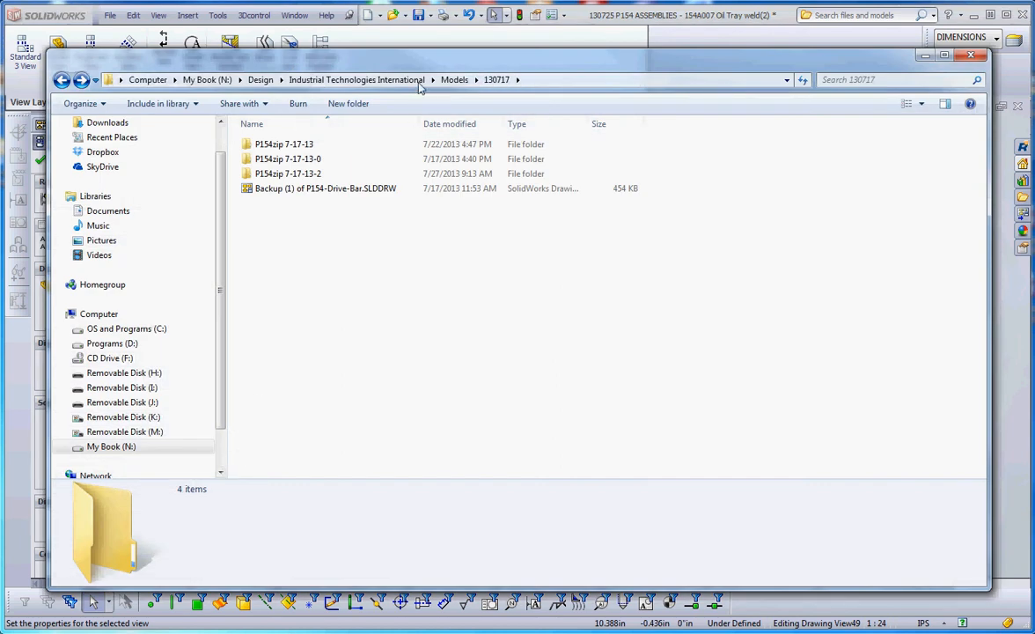
left_click(387, 79)
left_click(272, 145)
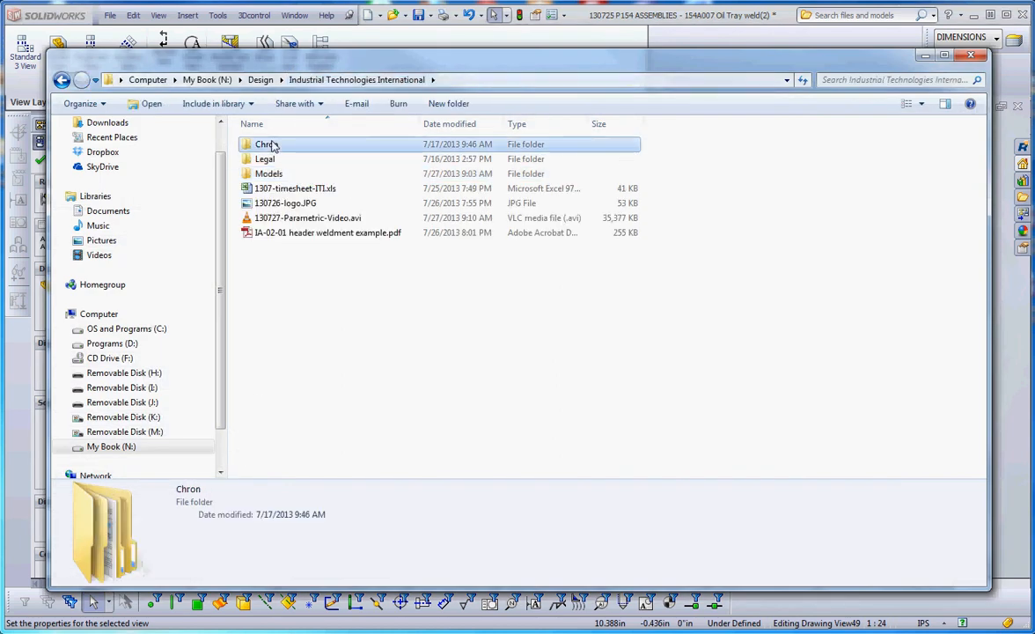
double_click(271, 145)
left_click(261, 161)
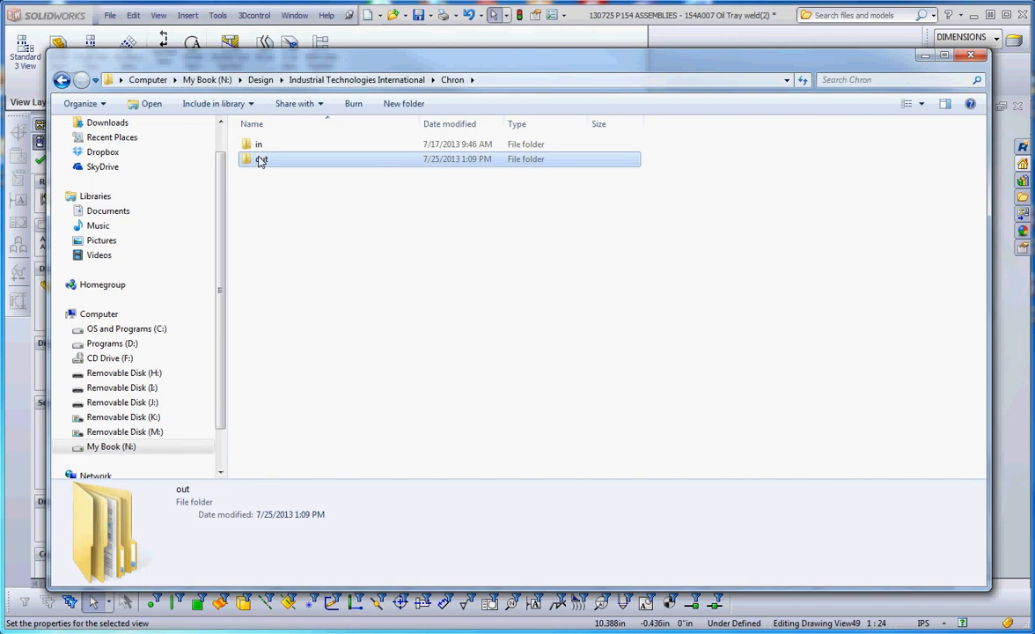
double_click(260, 160)
scroll(304, 269, "down", 2)
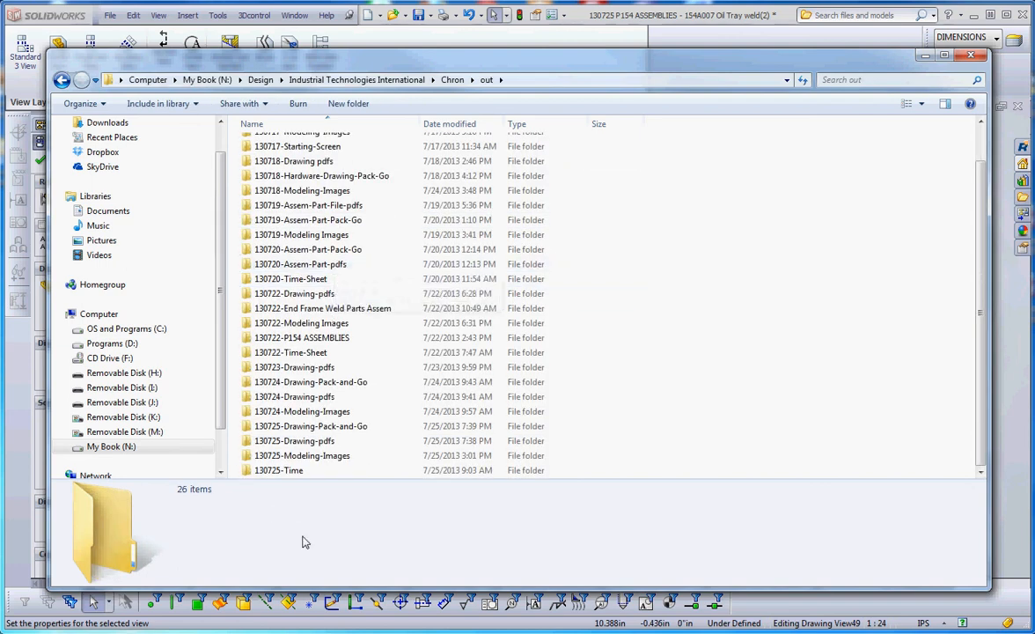
double_click(294, 435)
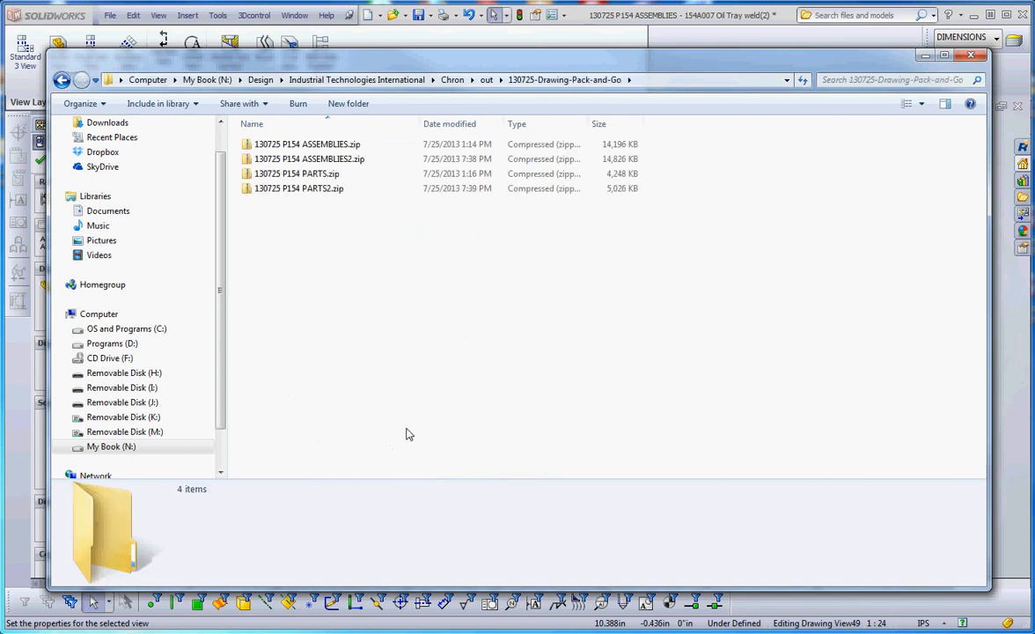
Step: Extract 130725 P154 PARTS2.zip into a 130725 P154 PARTS2 folder within the same Pack-and-Go directory
left_click(315, 188)
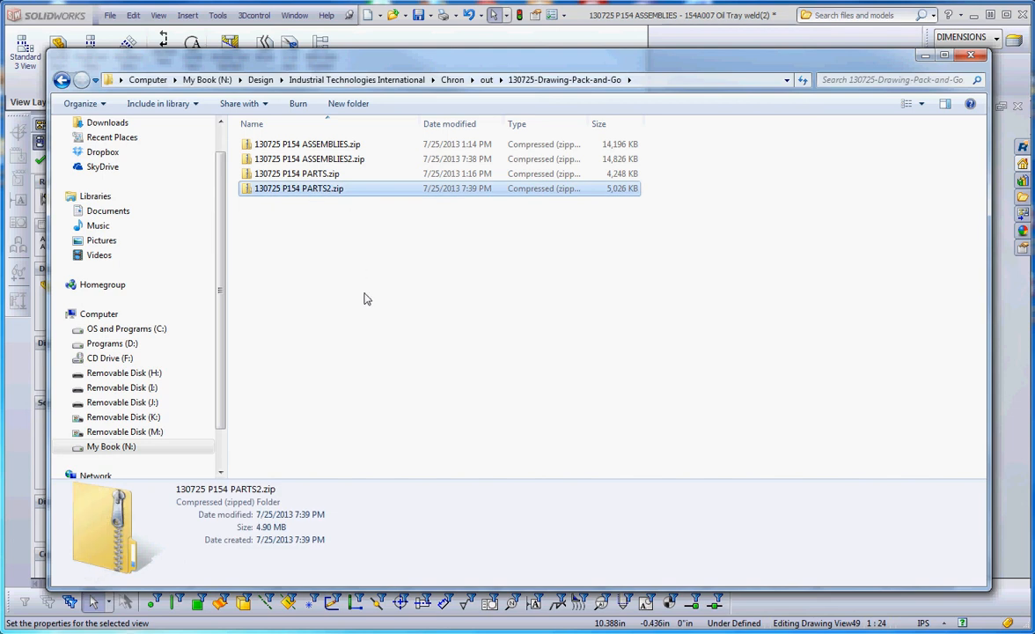
right_click(280, 188)
left_click(359, 230)
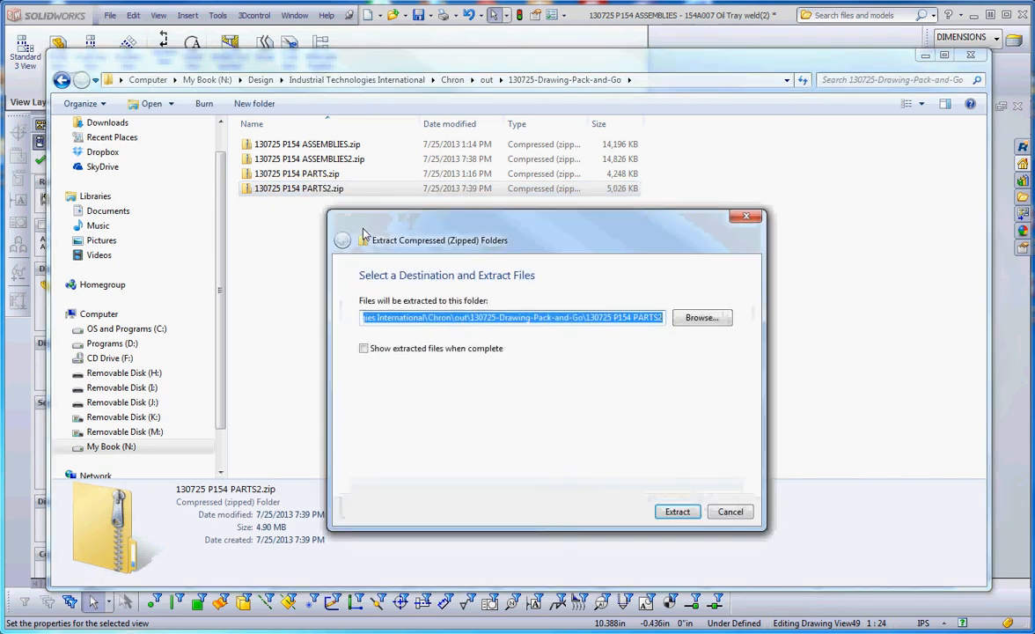
left_click(677, 513)
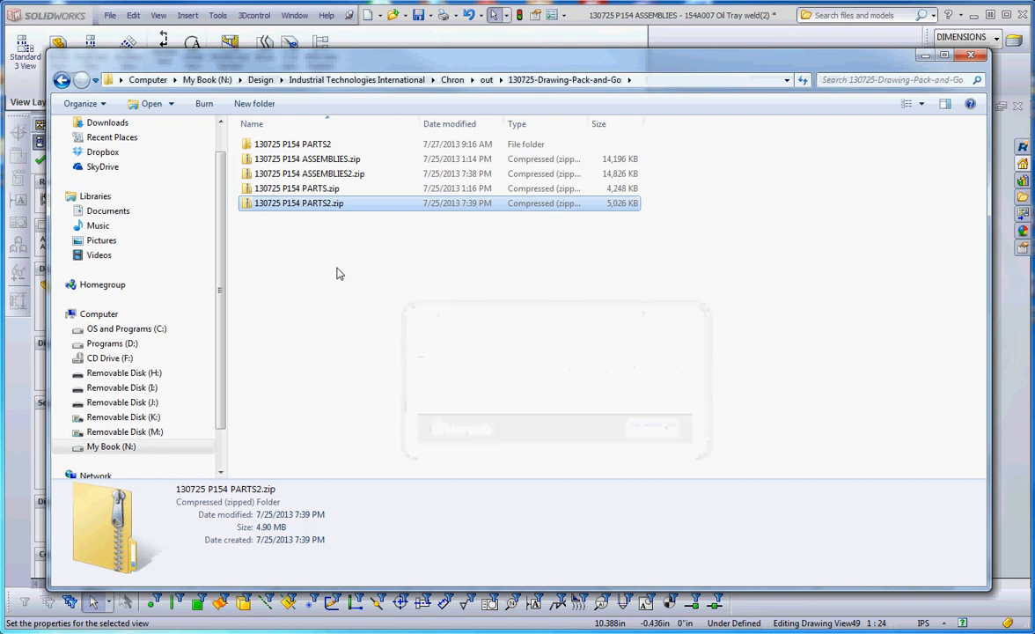
Step: Open the extracted 130725 P154 PARTS2 folder and look through its part and drawing files
double_click(271, 144)
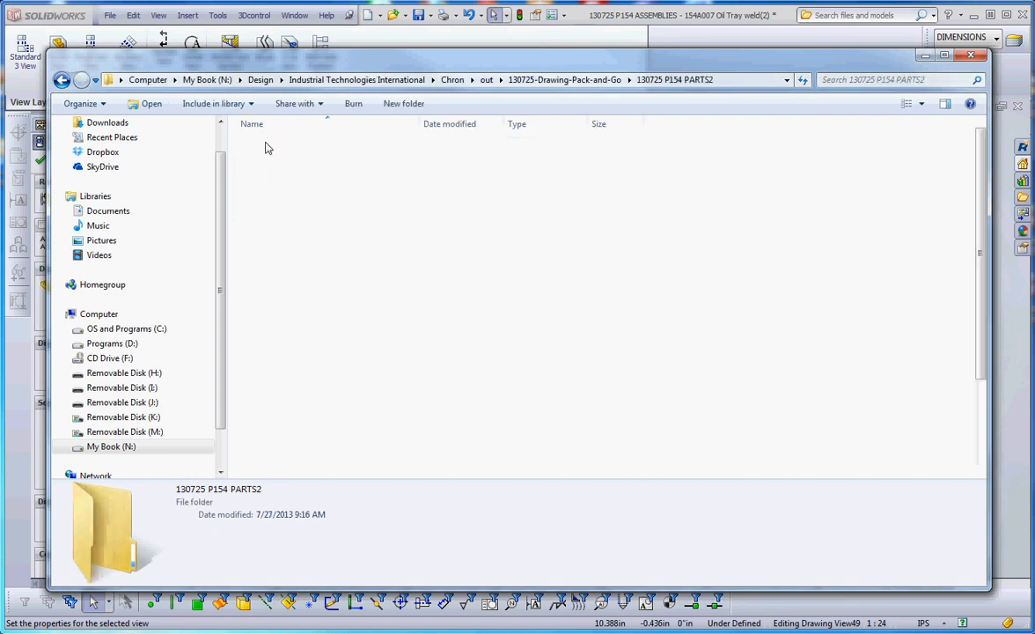
scroll(295, 255, "down", 3)
scroll(317, 308, "up", 3)
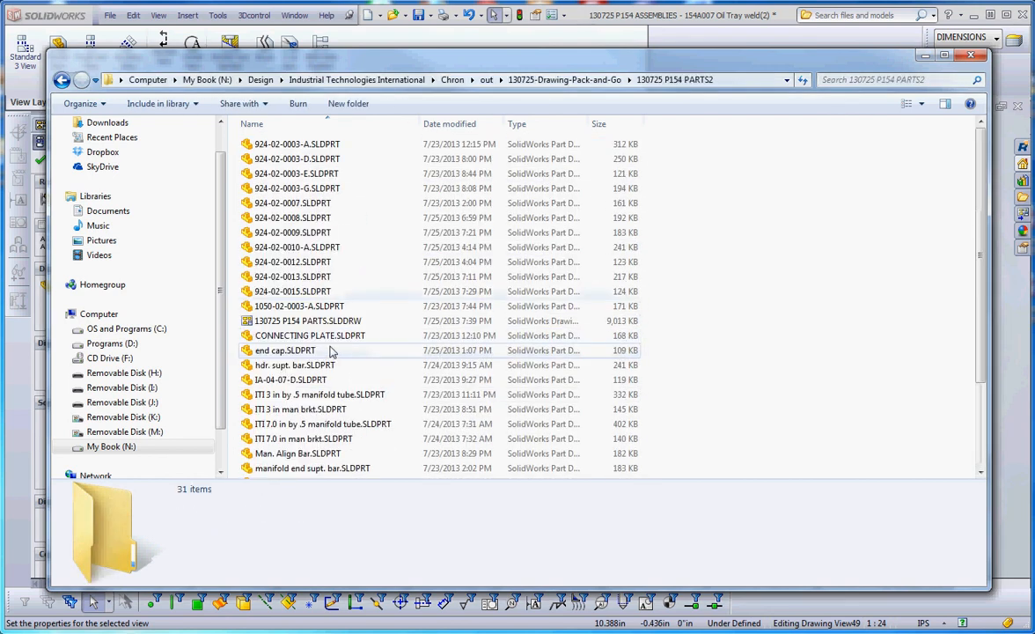